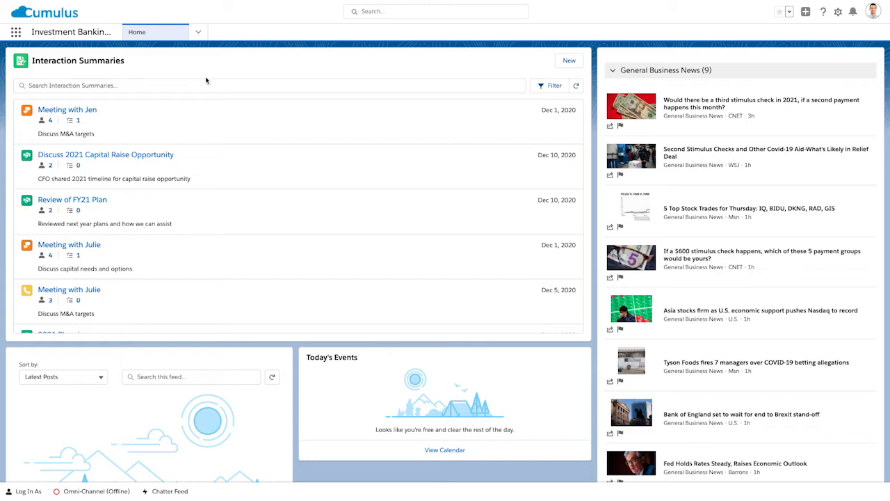
- Search for "tech labs" and open the Tech Labs account record
{"action": "left_click", "coordinate": [377, 13]}
{"action": "type", "text": "tech labs"}
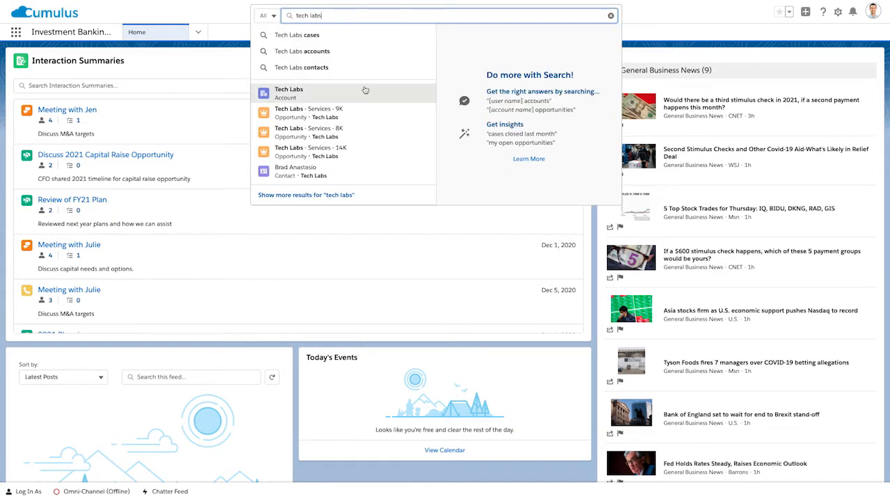
{"action": "left_click", "coordinate": [286, 97]}
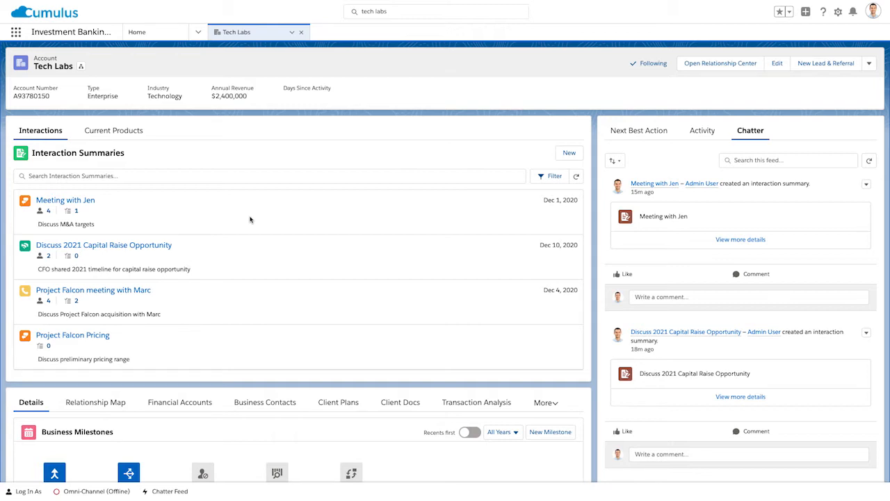
- Search the account's interaction summaries for "Project Falcon"
{"action": "left_click", "coordinate": [227, 175]}
{"action": "type", "text": "Project Falcon"}
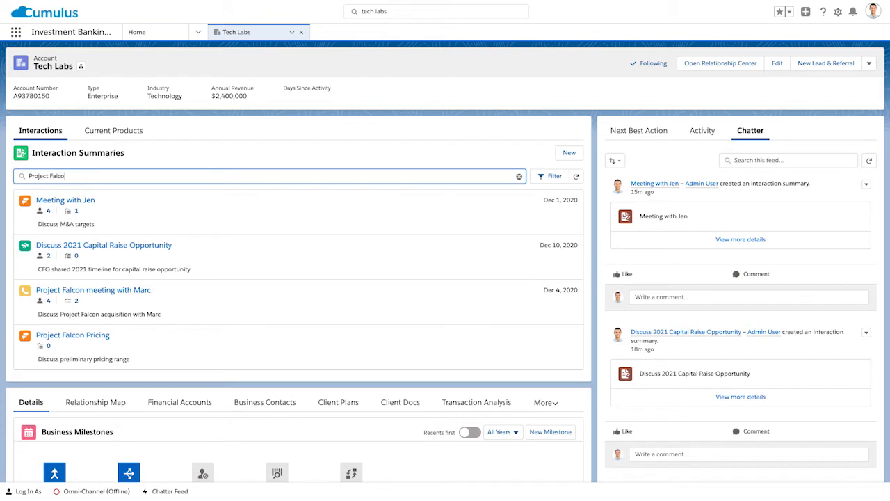
{"action": "key", "text": "Return"}
- Filter the Project Falcon interaction summaries by the interaction purpose Deal Execution
{"action": "left_click", "coordinate": [548, 179]}
{"action": "left_click", "coordinate": [487, 307]}
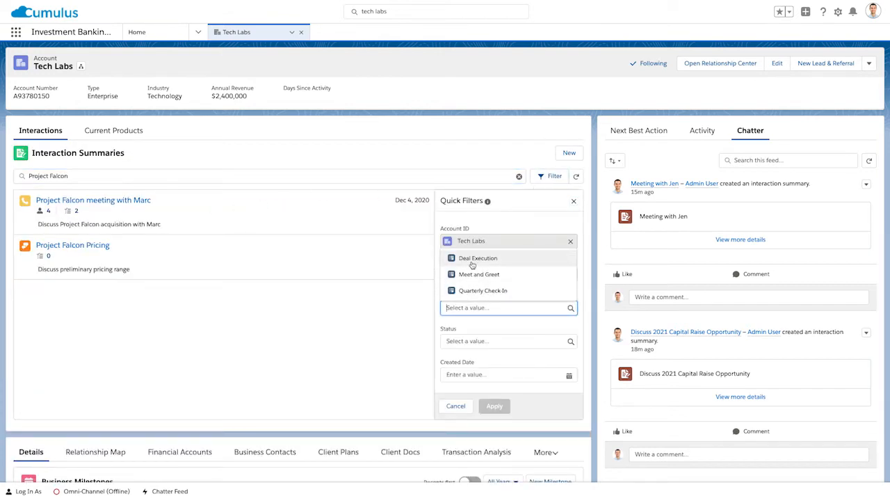
{"action": "left_click", "coordinate": [469, 257]}
{"action": "left_click", "coordinate": [494, 405]}
- Clear the Deal Execution purpose from the quick filters, apply the change and close the filters
{"action": "left_click", "coordinate": [513, 306]}
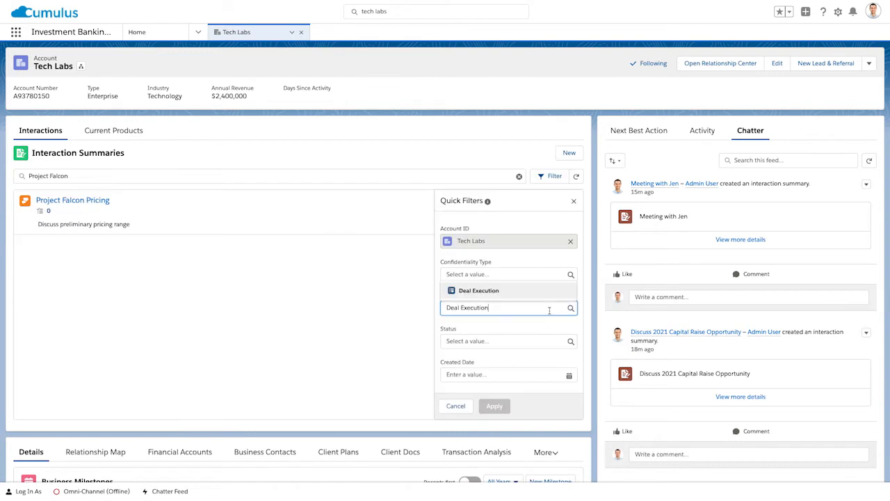
{"action": "left_click", "coordinate": [524, 341]}
{"action": "left_click", "coordinate": [495, 405]}
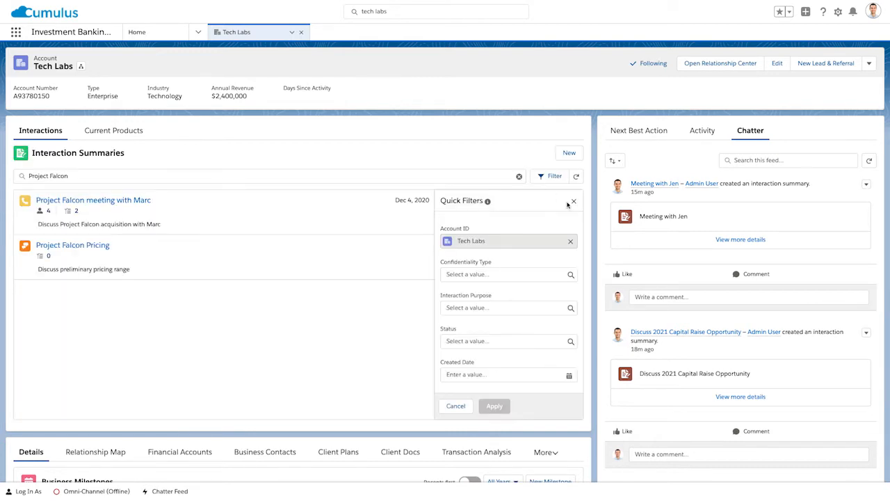
{"action": "left_click", "coordinate": [574, 201]}
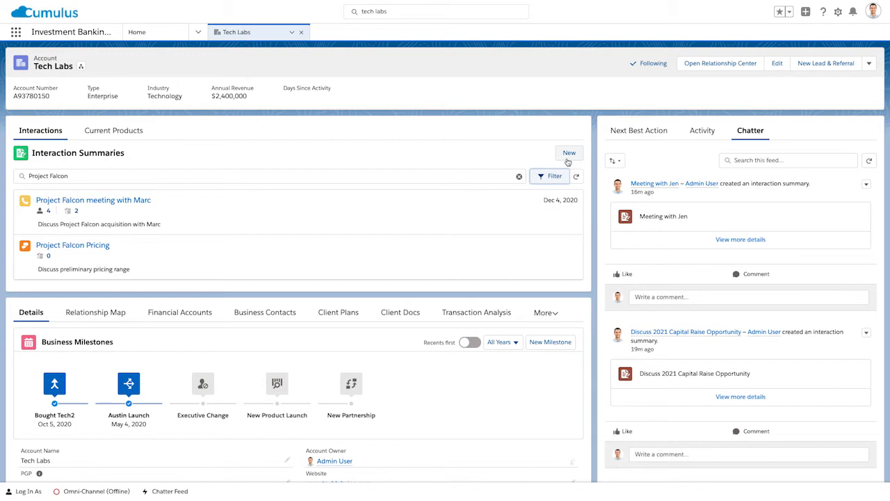
- Start a new interaction summary for Tech Labs titled "Finalize Project Falcon Pricing"
{"action": "left_click", "coordinate": [568, 154]}
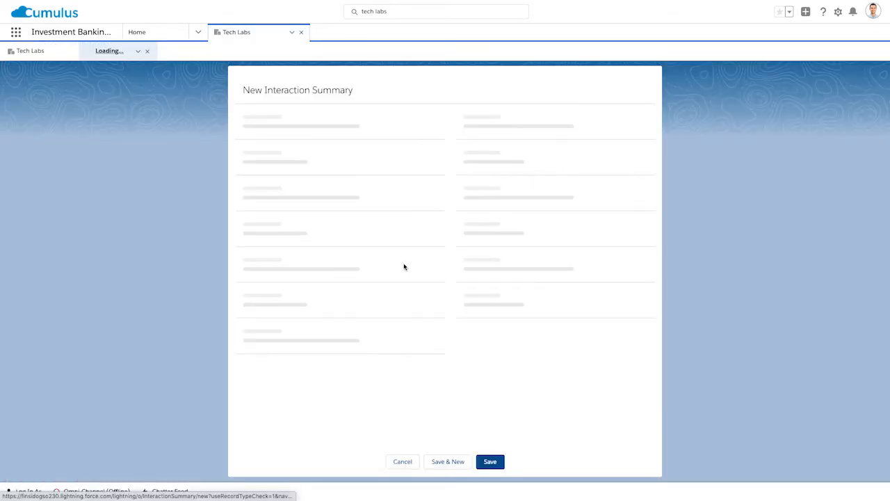
{"action": "type", "text": "Fin"}
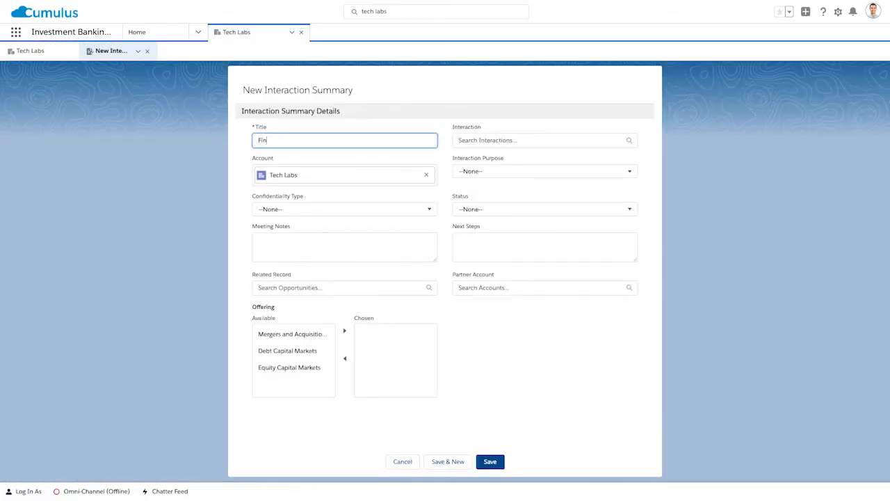
{"action": "type", "text": "alize Project Falcon Pricing"}
- Start a new interaction for the summary, named "Meet Project Falcon CFO", with Tech Labs as its account
{"action": "left_click", "coordinate": [487, 140]}
{"action": "left_click", "coordinate": [481, 256]}
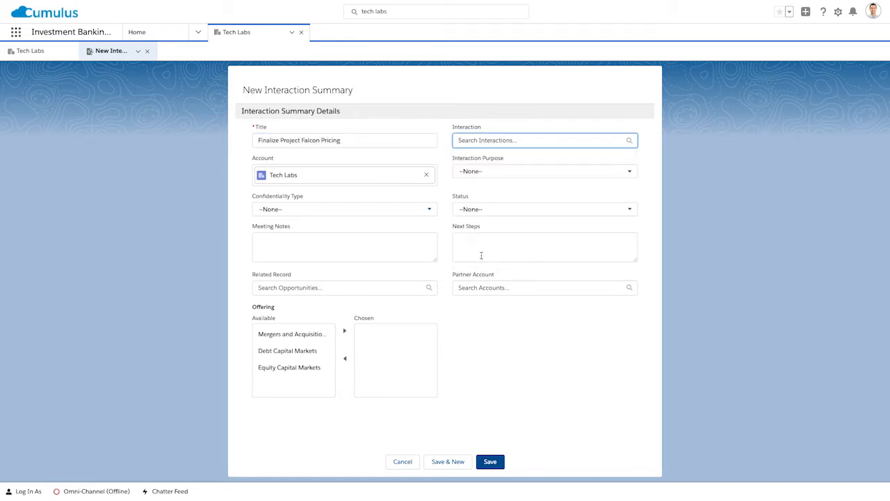
{"action": "type", "text": "Meet Project "}
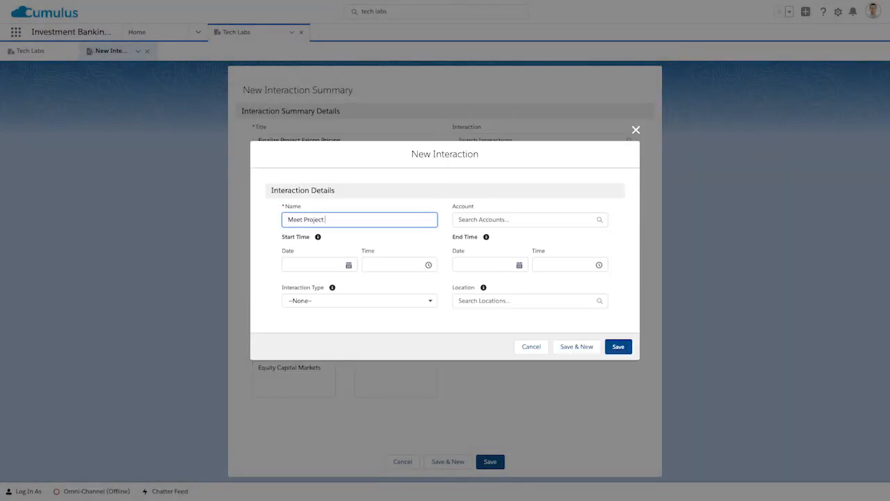
{"action": "type", "text": "Falcon CFO"}
{"action": "key", "text": "Tab"}
{"action": "type", "text": "te"}
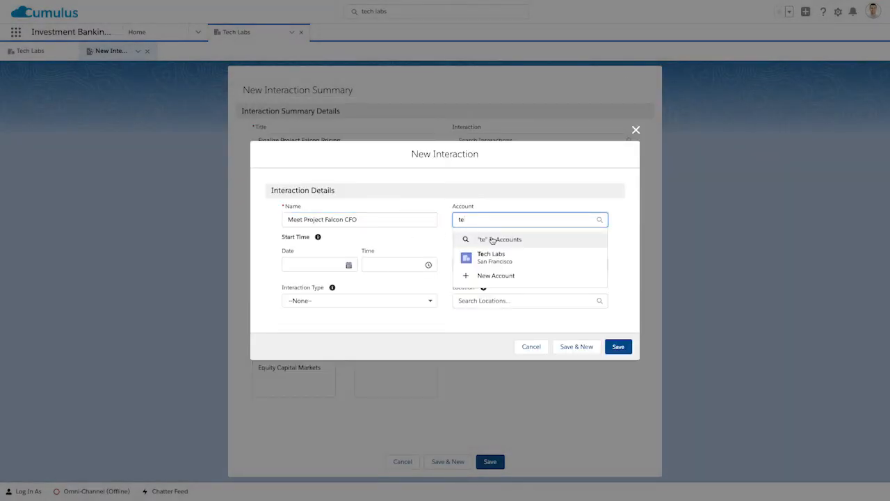
{"action": "left_click", "coordinate": [496, 255]}
- Set the interaction's start date to December 16, 2020 and its type to Phone Call, and save it
{"action": "left_click", "coordinate": [349, 268]}
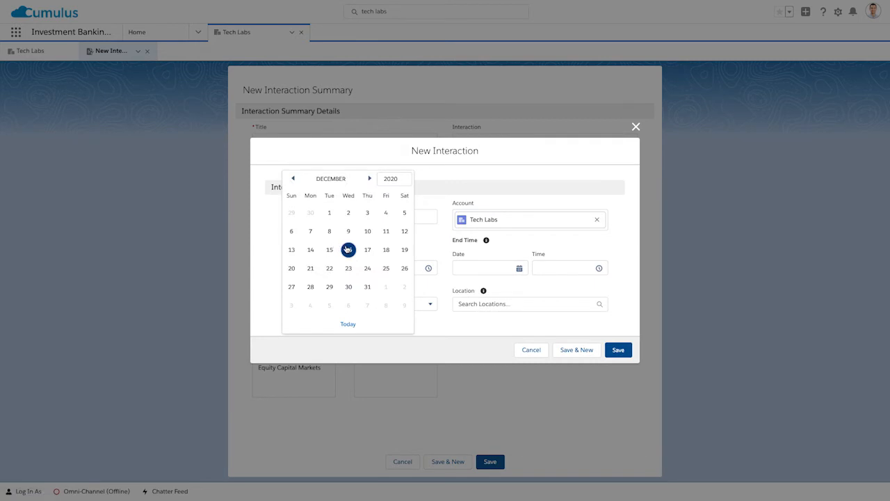
{"action": "left_click", "coordinate": [347, 250]}
{"action": "left_click", "coordinate": [332, 304]}
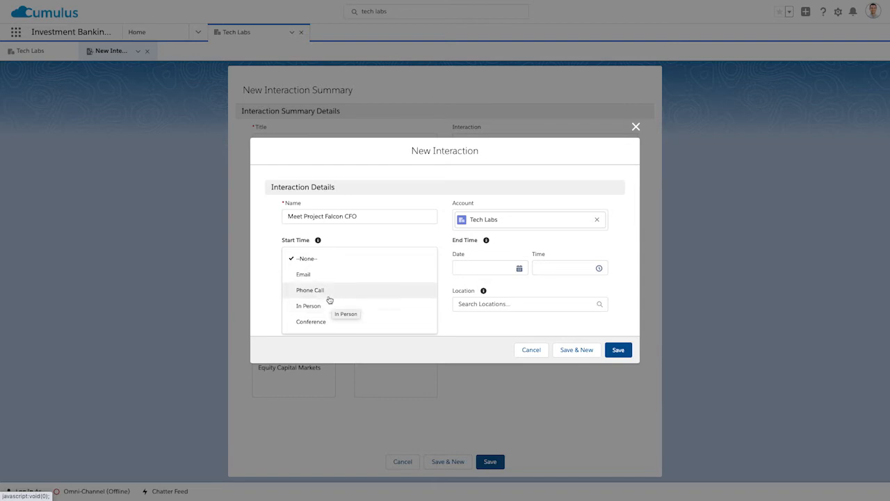
{"action": "left_click", "coordinate": [329, 291]}
{"action": "left_click", "coordinate": [619, 349]}
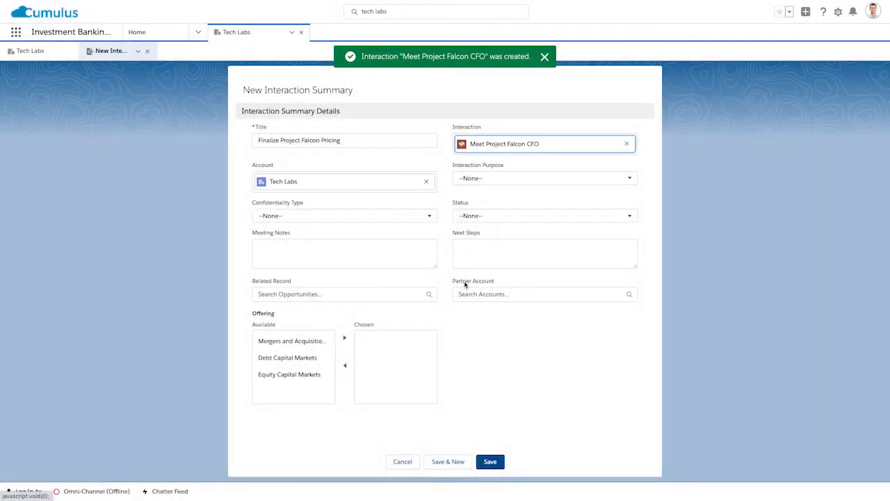
- Set the interaction purpose to Deal Execution and add Mergers and Acquisitions to the chosen offerings
{"action": "left_click", "coordinate": [469, 182]}
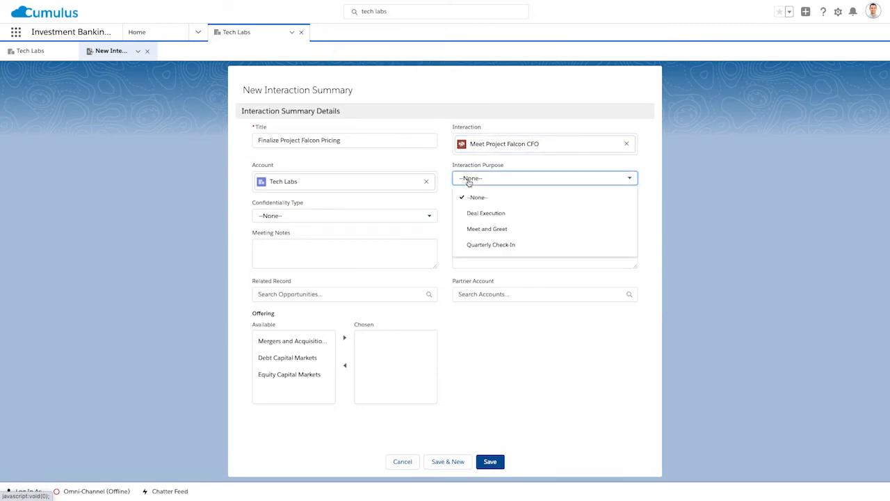
{"action": "left_click", "coordinate": [473, 211]}
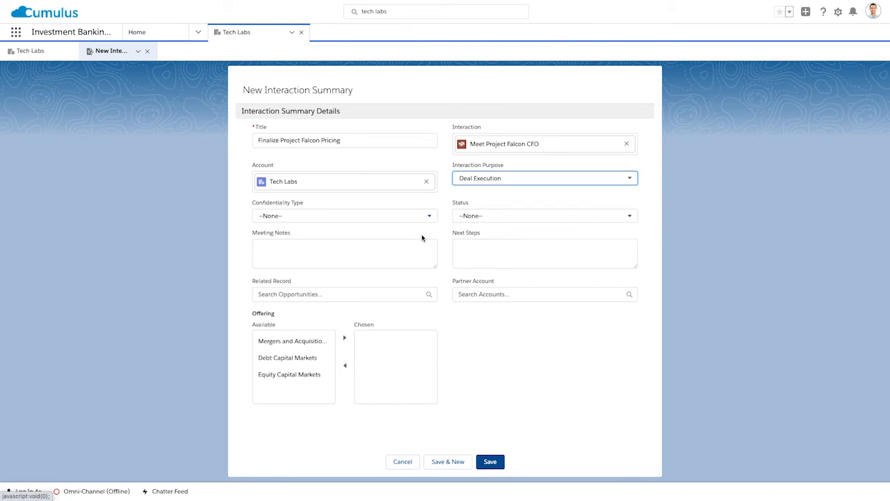
{"action": "left_click", "coordinate": [326, 342]}
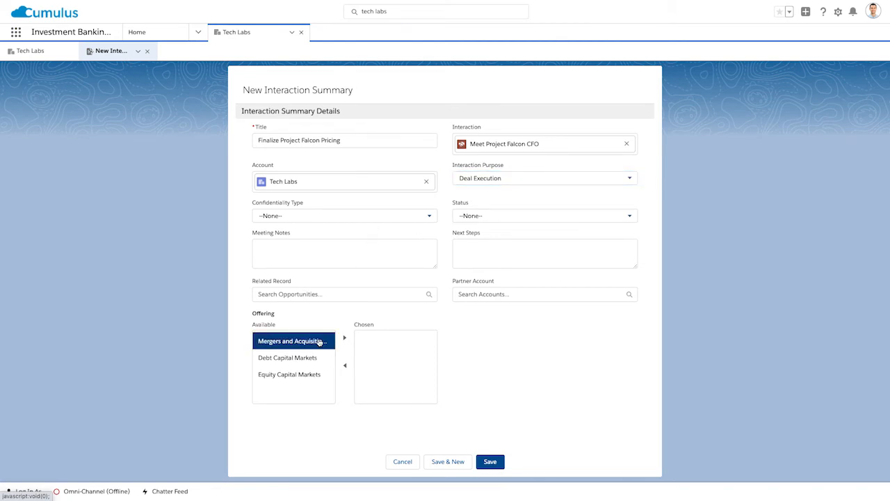
{"action": "left_click", "coordinate": [345, 341]}
- Enter "Finalize Pricing at $30 a share" as the meeting notes and "Update teams" as the next steps
{"action": "left_click", "coordinate": [315, 259]}
{"action": "type", "text": "Finalize Pricing at $30 a share"}
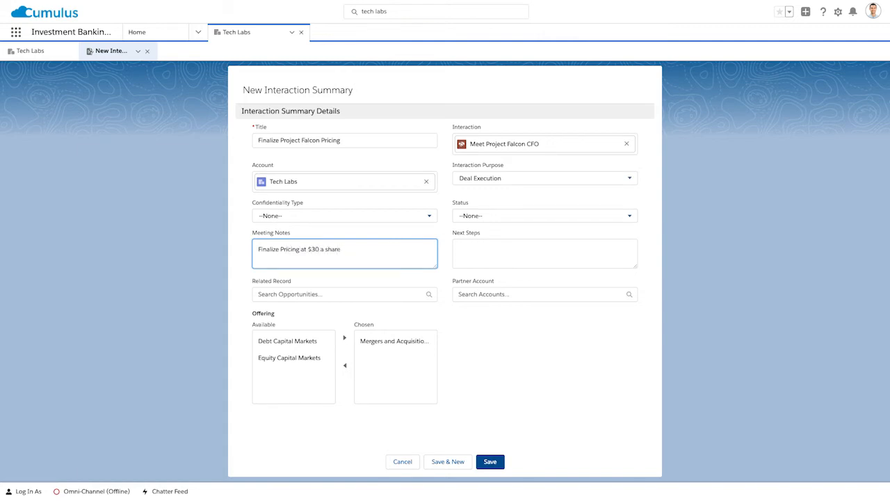
{"action": "left_click", "coordinate": [478, 255]}
{"action": "type", "text": "Update teams"}
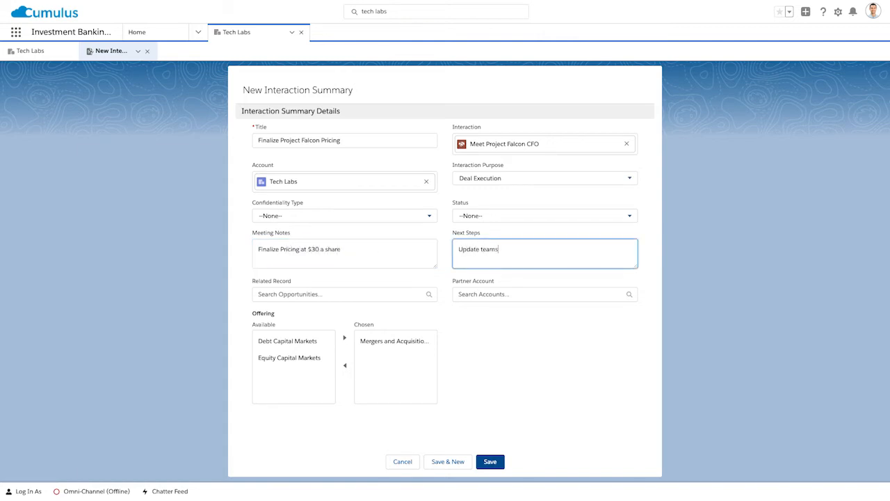
- Set the confidentiality type to Confidential and save the interaction summary
{"action": "left_click", "coordinate": [329, 220]}
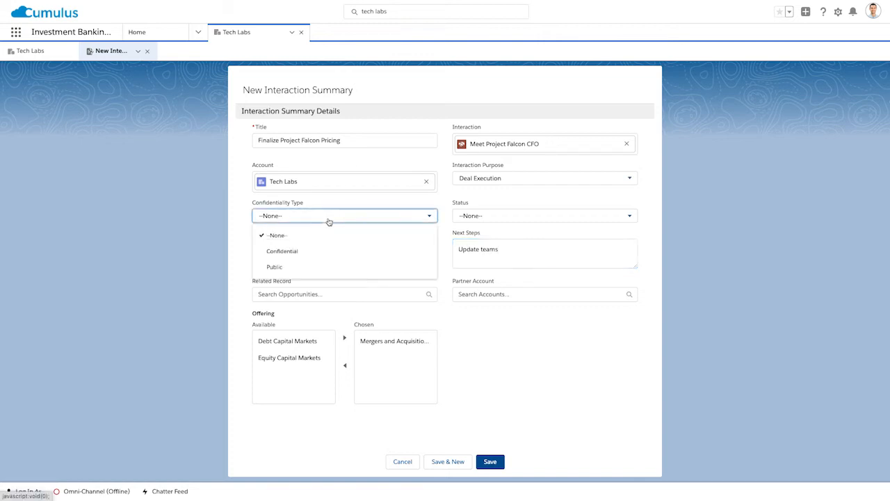
{"action": "left_click", "coordinate": [320, 250]}
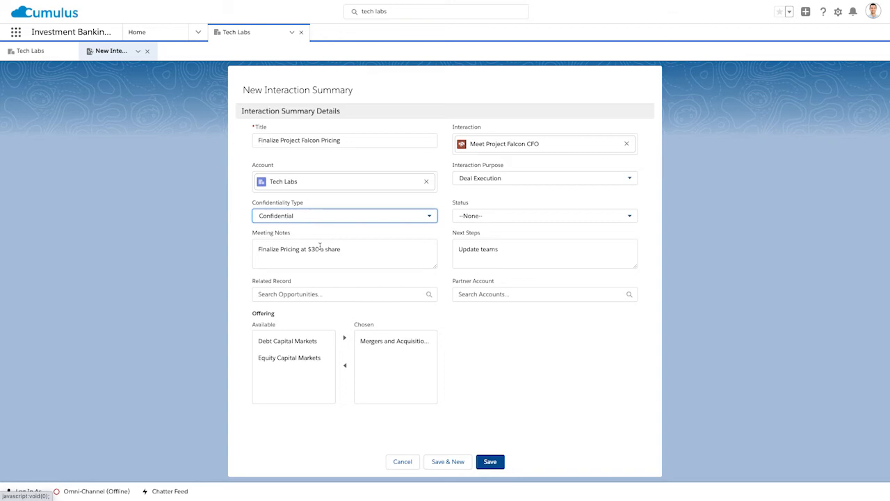
{"action": "left_click", "coordinate": [490, 461]}
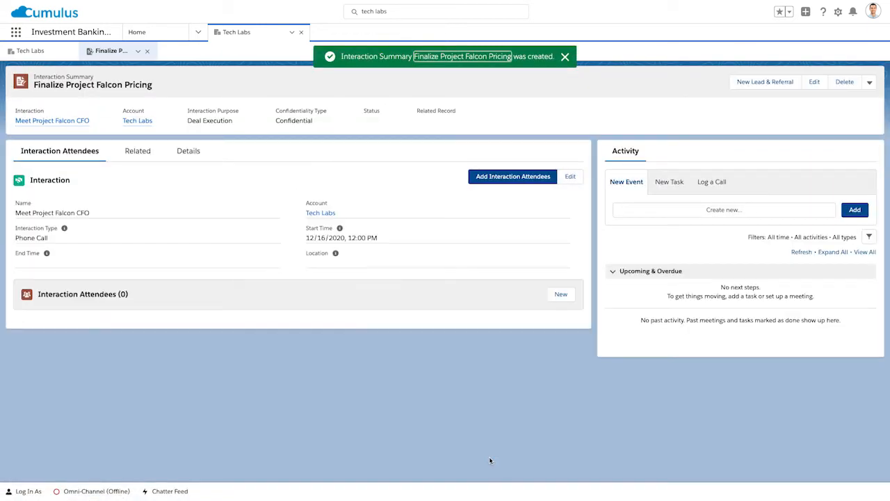
- Add an internal user to the interaction's attendees
{"action": "left_click", "coordinate": [512, 177]}
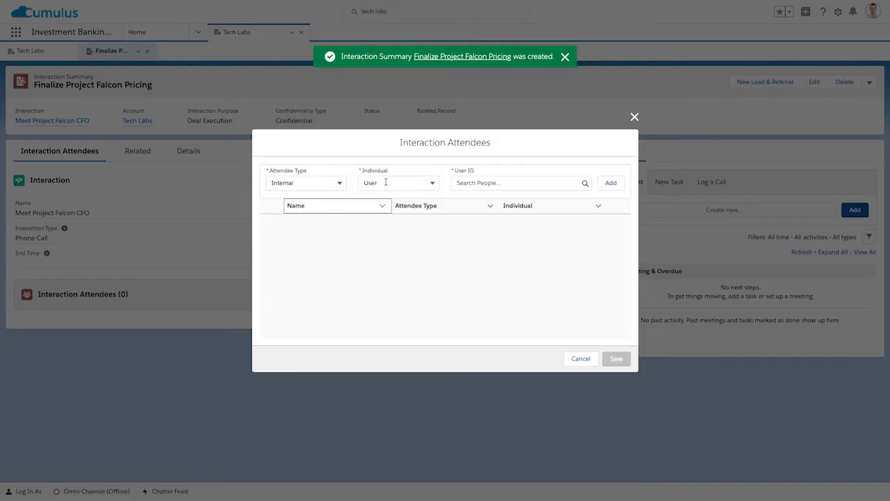
{"action": "left_click", "coordinate": [457, 183]}
{"action": "left_click", "coordinate": [473, 219]}
{"action": "left_click", "coordinate": [610, 183]}
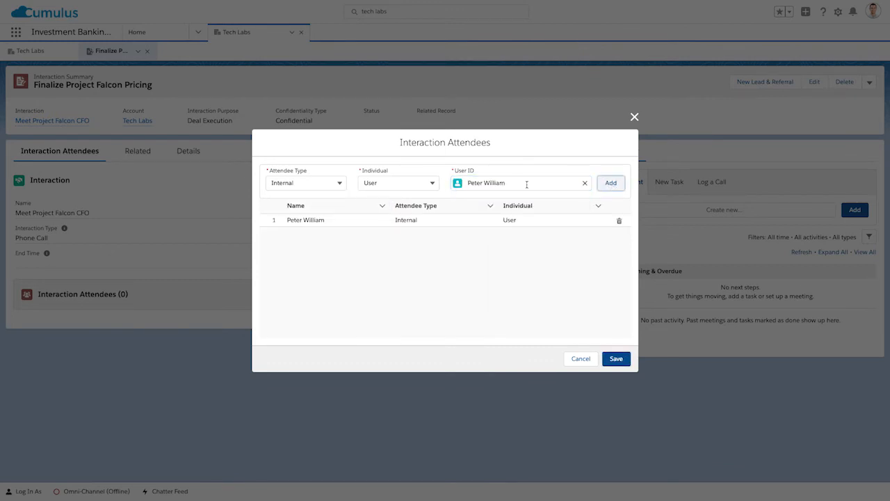
- Add an external contact to the interaction's attendees and save the attendee list
{"action": "left_click", "coordinate": [332, 184]}
{"action": "left_click", "coordinate": [320, 217]}
{"action": "left_click", "coordinate": [389, 183]}
{"action": "left_click", "coordinate": [417, 216]}
{"action": "left_click", "coordinate": [498, 183]}
{"action": "left_click", "coordinate": [499, 215]}
{"action": "left_click", "coordinate": [610, 183]}
{"action": "left_click", "coordinate": [617, 359]}
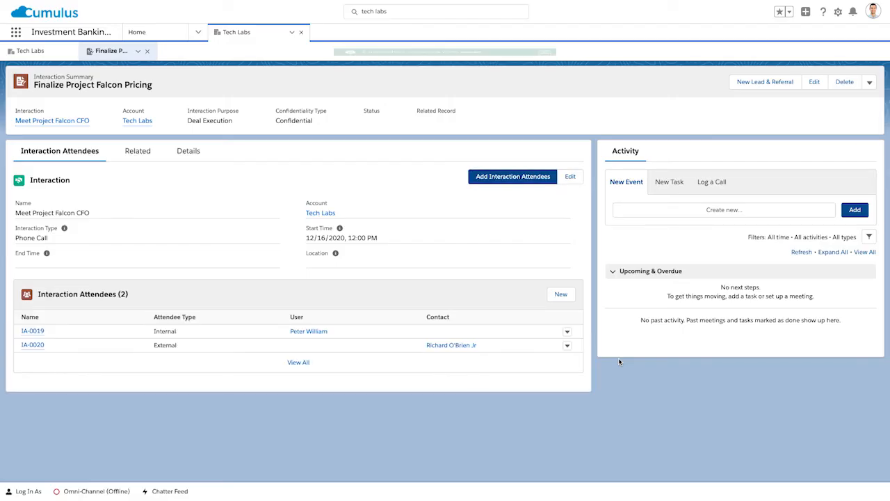
- Start a new interaction summary participant for this summary and choose the internal attendee from the people as the participant
{"action": "left_click", "coordinate": [142, 152]}
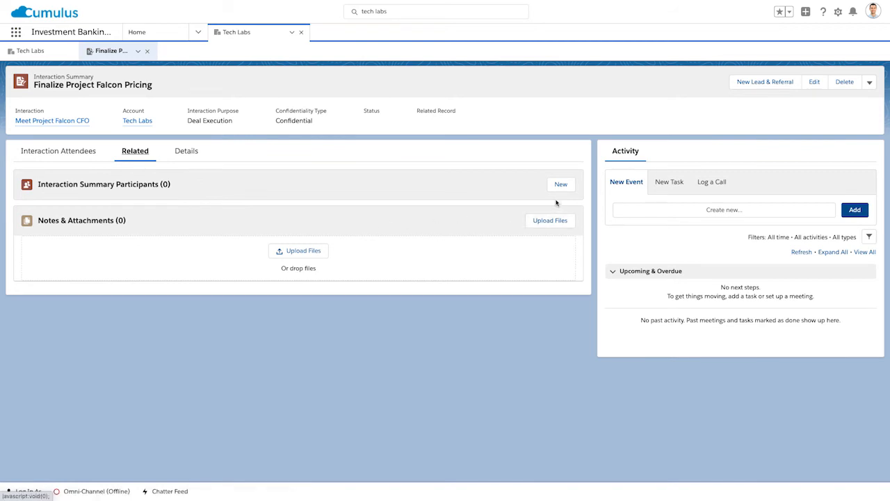
{"action": "left_click", "coordinate": [562, 188]}
{"action": "left_click", "coordinate": [482, 140]}
{"action": "left_click", "coordinate": [470, 141]}
{"action": "left_click", "coordinate": [484, 178]}
{"action": "left_click", "coordinate": [501, 142]}
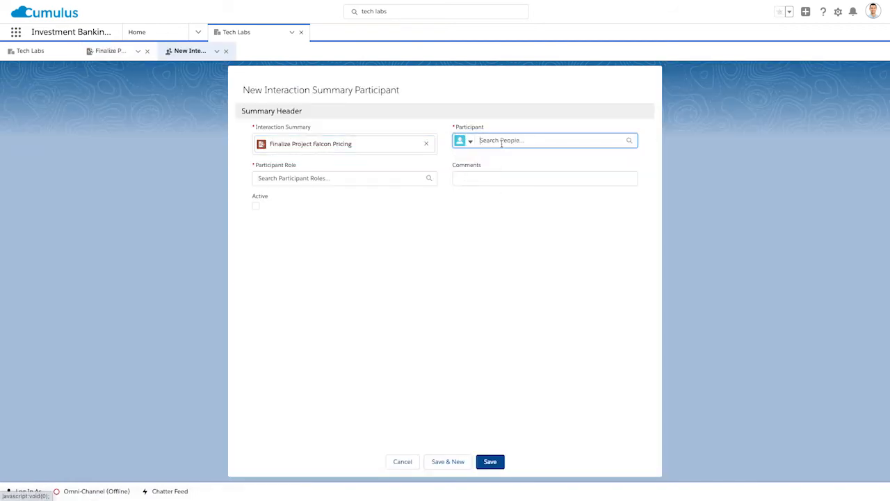
{"action": "type", "text": "pe"}
{"action": "left_click", "coordinate": [506, 160]}
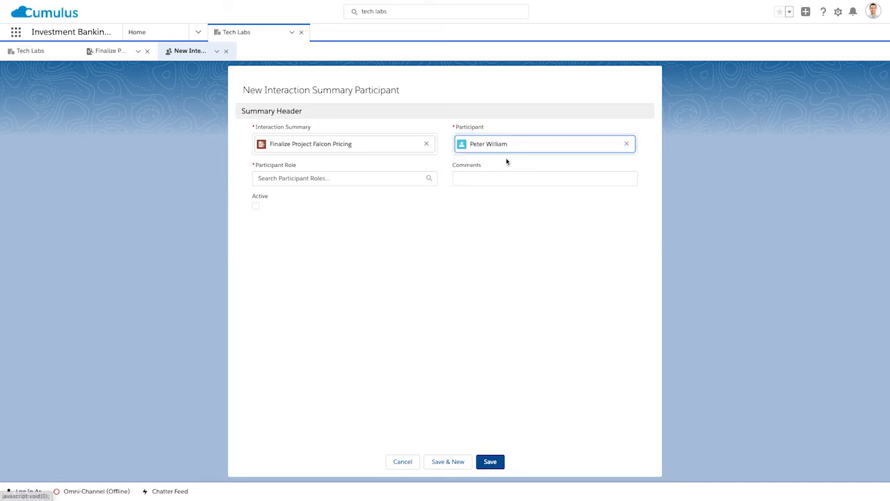
- Give the participant the Analyst role, mark it active, save it, and return to the interaction summary
{"action": "left_click", "coordinate": [390, 178]}
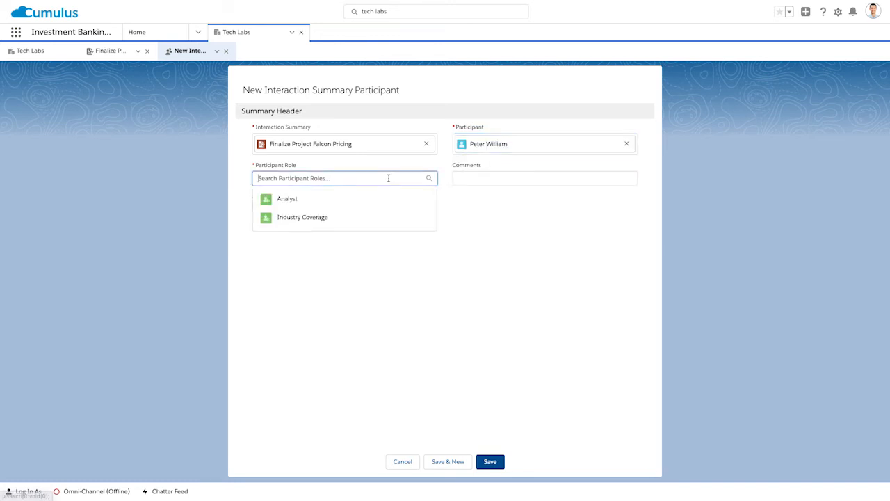
{"action": "left_click", "coordinate": [381, 199]}
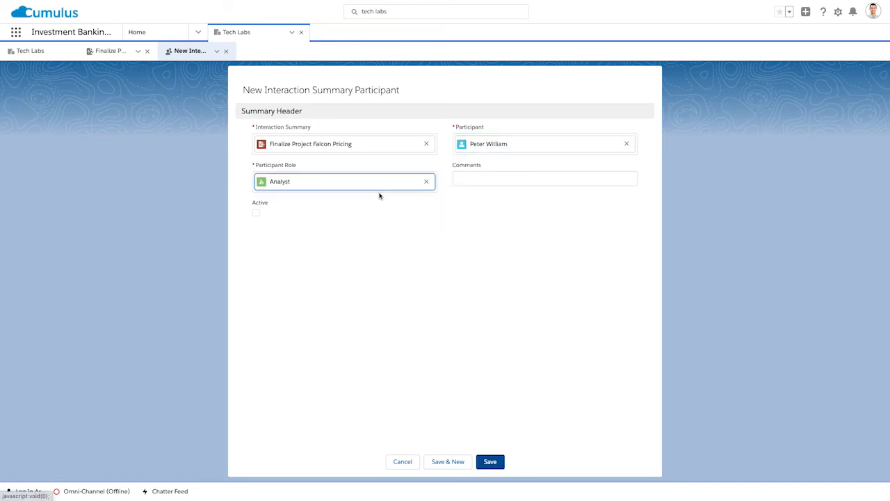
{"action": "left_click", "coordinate": [256, 214]}
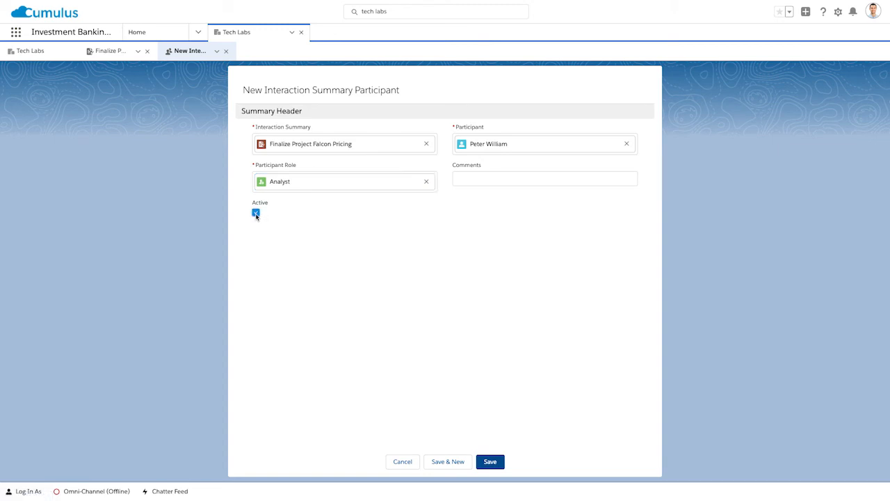
{"action": "left_click", "coordinate": [490, 462]}
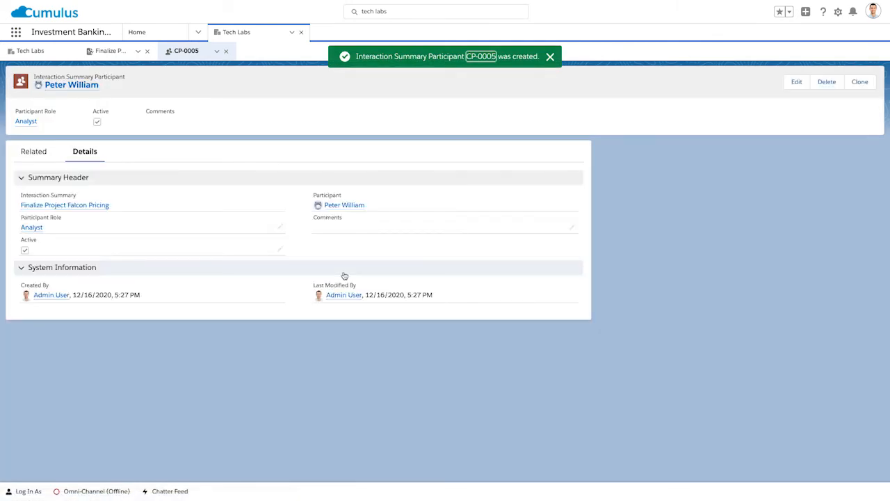
{"action": "left_click", "coordinate": [42, 153]}
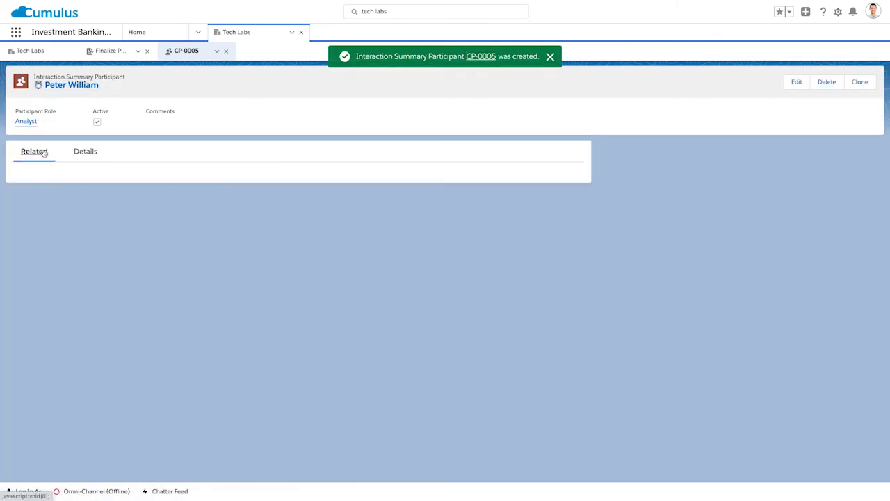
{"action": "left_click", "coordinate": [226, 50]}
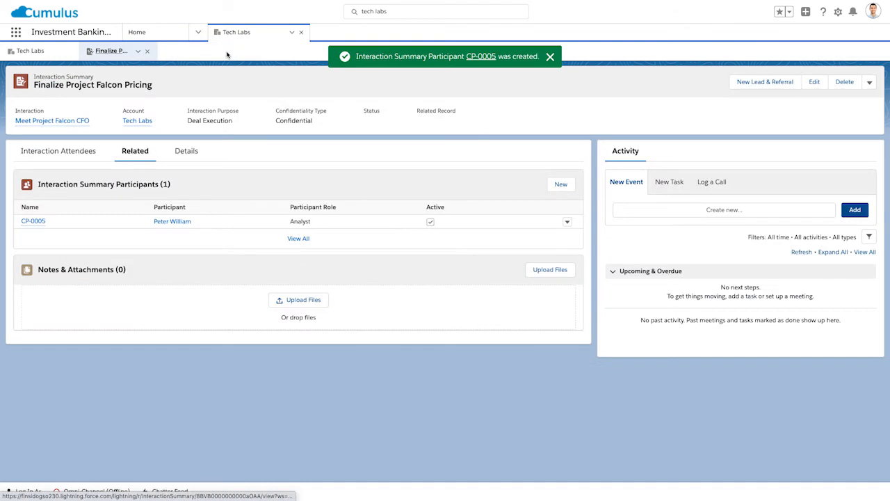
- Start another interaction summary participant for Finalize Project Falcon Pricing and choose the Tech Group group as the participant
{"action": "left_click", "coordinate": [561, 192]}
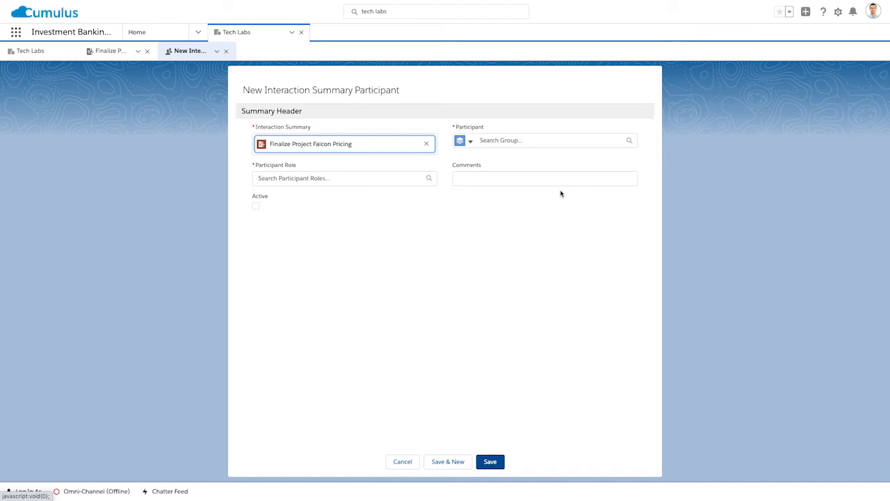
{"action": "left_click", "coordinate": [487, 142]}
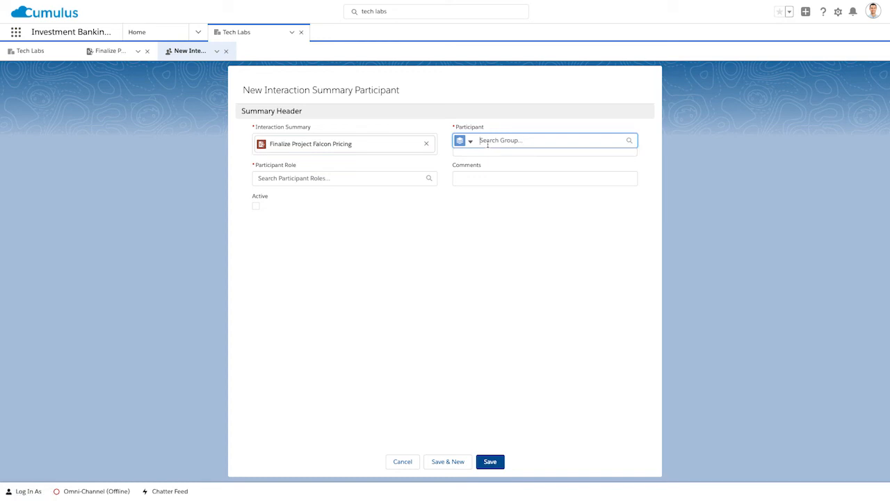
{"action": "type", "text": "tech"}
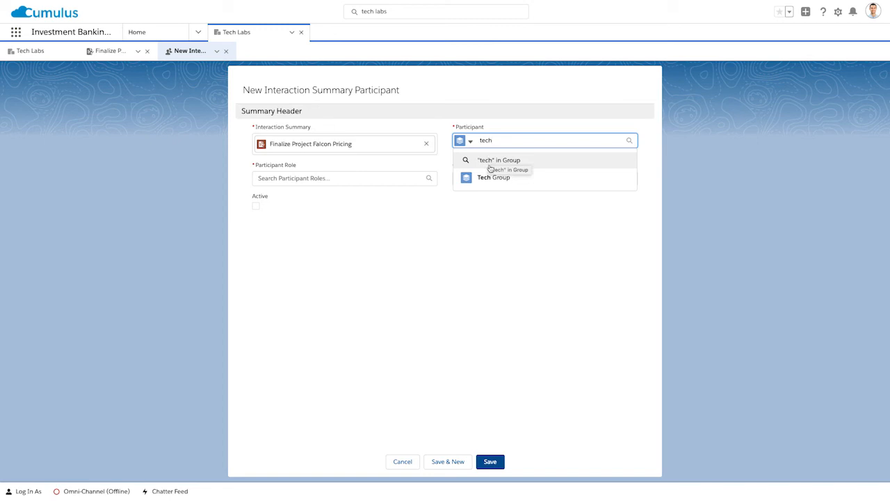
{"action": "left_click", "coordinate": [491, 177]}
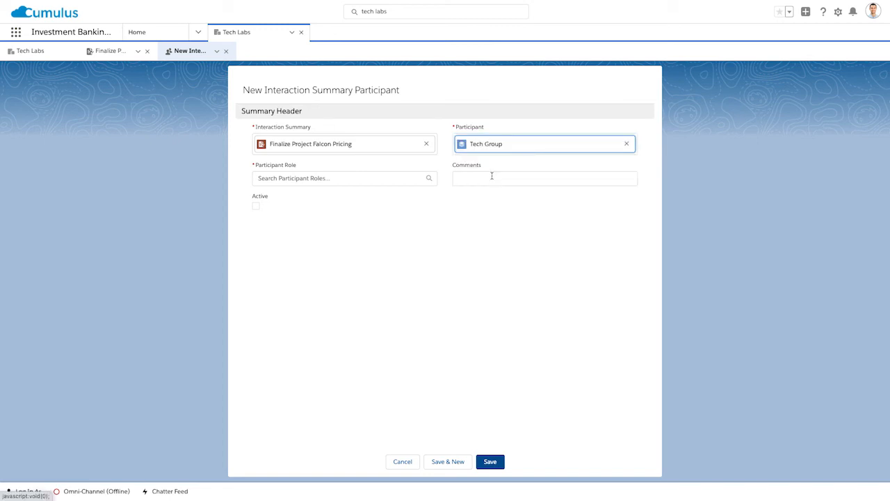
- Give the group participant the Industry Coverage role, mark it active, save it, and return to the Tech Labs account
{"action": "left_click", "coordinate": [300, 180]}
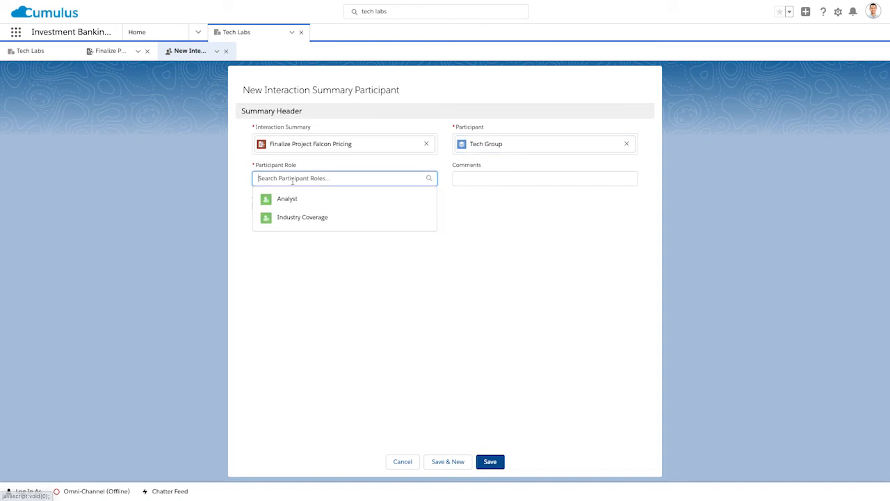
{"action": "left_click", "coordinate": [304, 219]}
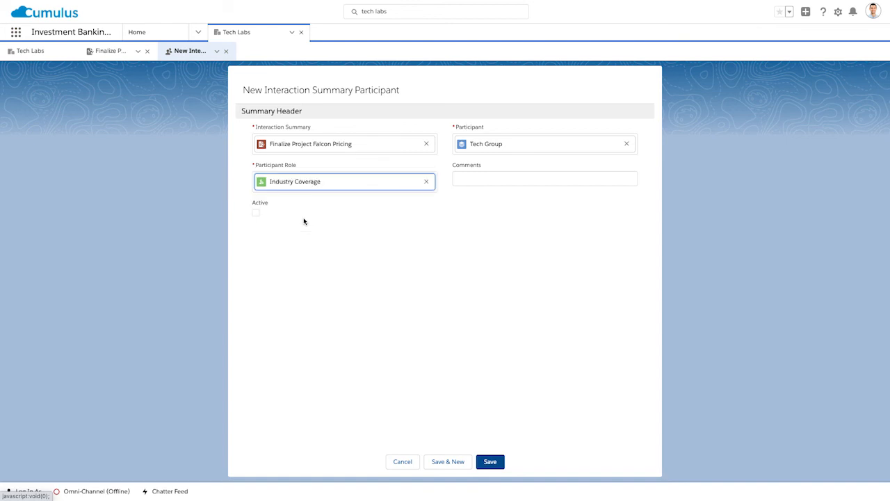
{"action": "left_click", "coordinate": [257, 213]}
{"action": "left_click", "coordinate": [493, 460]}
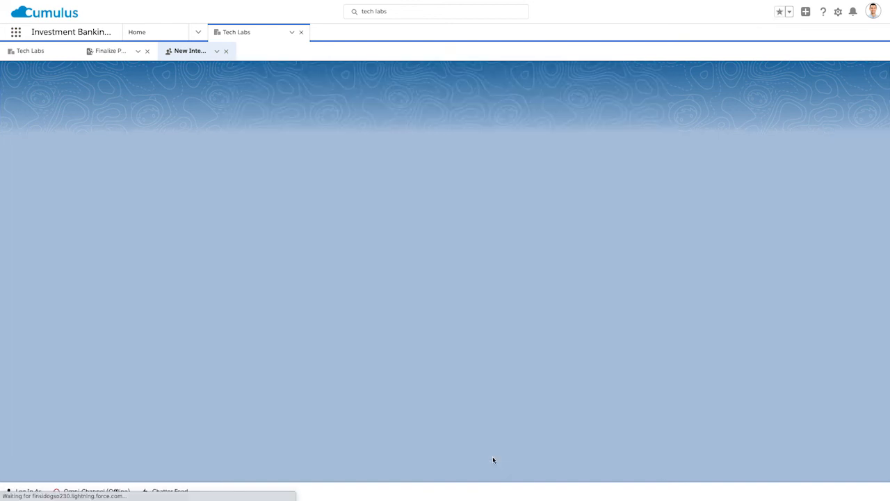
{"action": "left_click", "coordinate": [30, 51]}
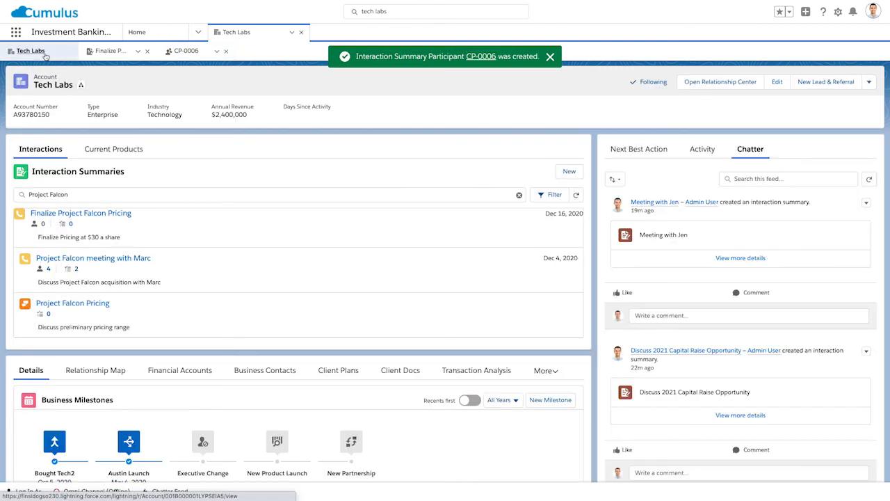